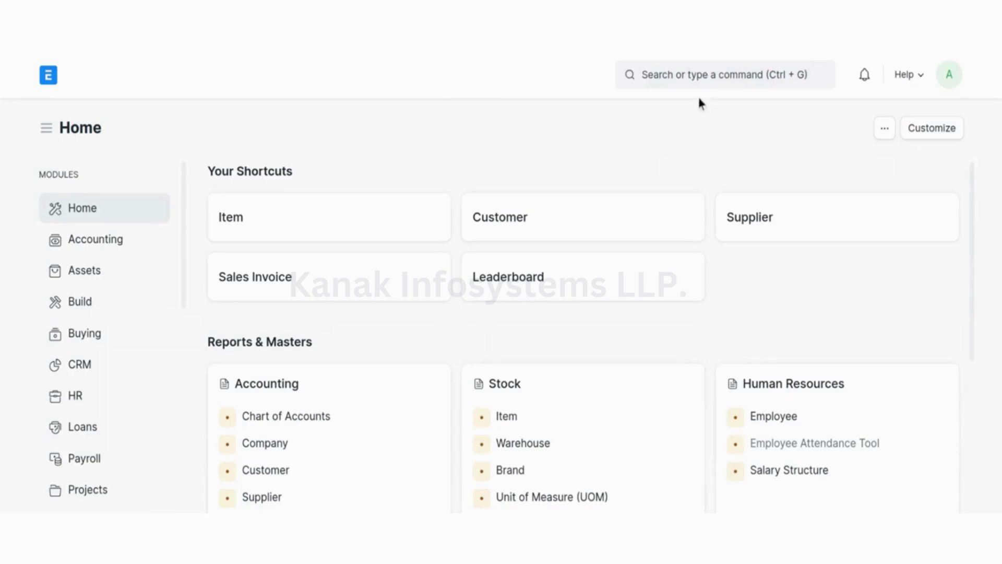
Step: Search for 'naming' and open the Naming Series page
{"action": "left_click", "coordinate": [661, 77]}
{"action": "type", "text": "n"}
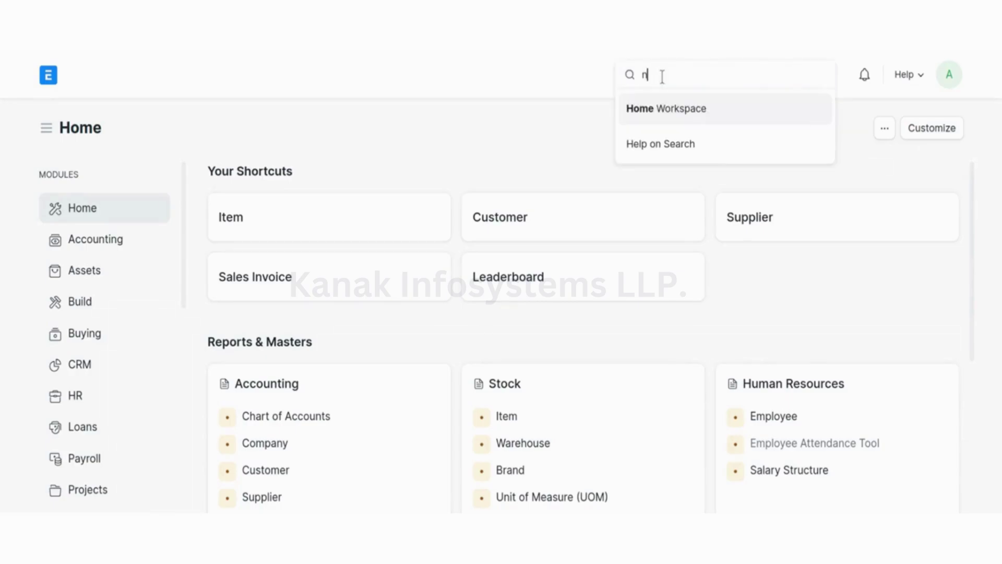
{"action": "type", "text": "ame"}
{"action": "key", "text": "BackSpace"}
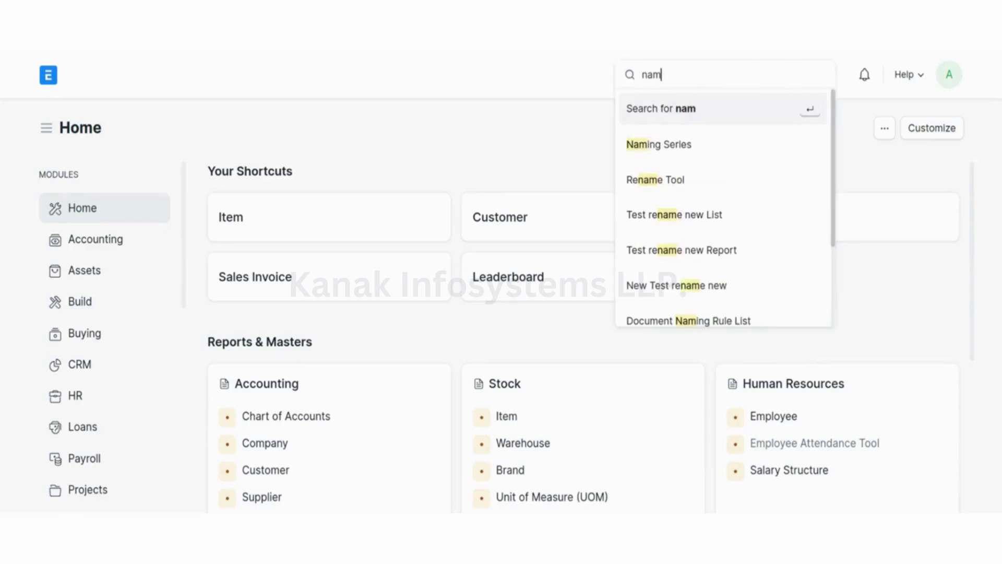
{"action": "type", "text": "ing"}
{"action": "key", "text": "Down"}
{"action": "key", "text": "Return"}
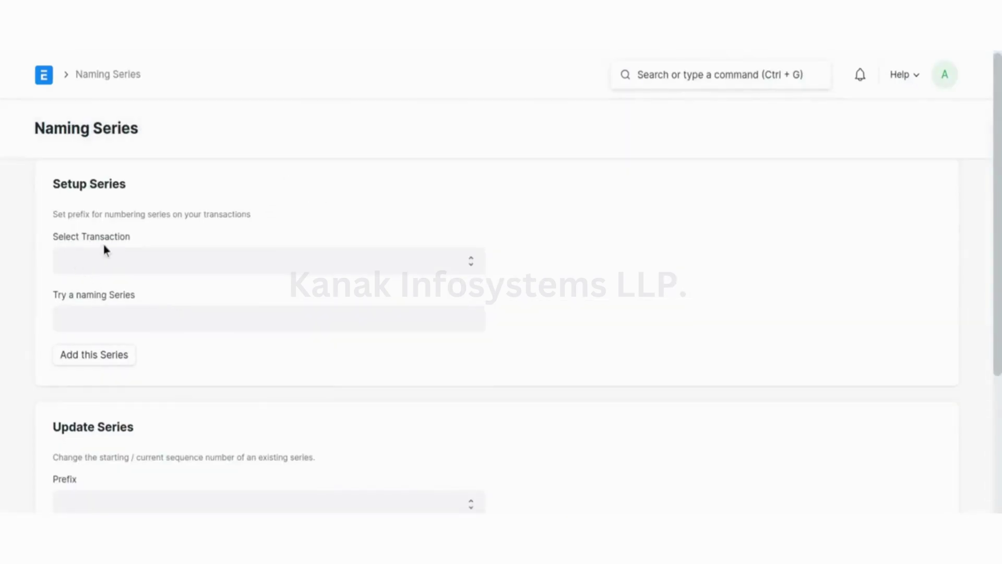
Step: Select Patient Appointment as the transaction and locate its existing series HLC-APP-.YY.-
{"action": "left_click", "coordinate": [125, 265]}
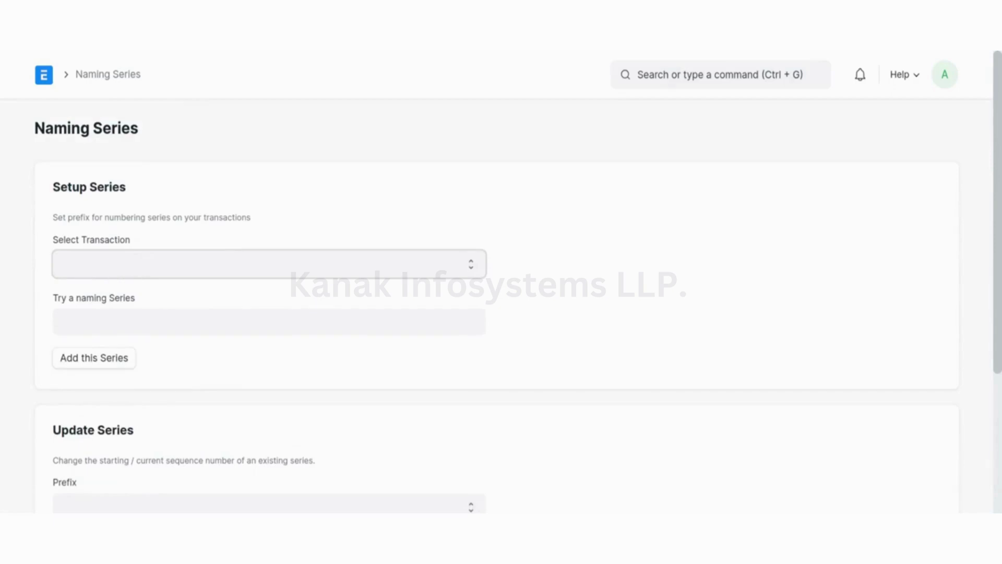
{"action": "scroll", "coordinate": [138, 392], "scroll_direction": "down", "scroll_amount": 1}
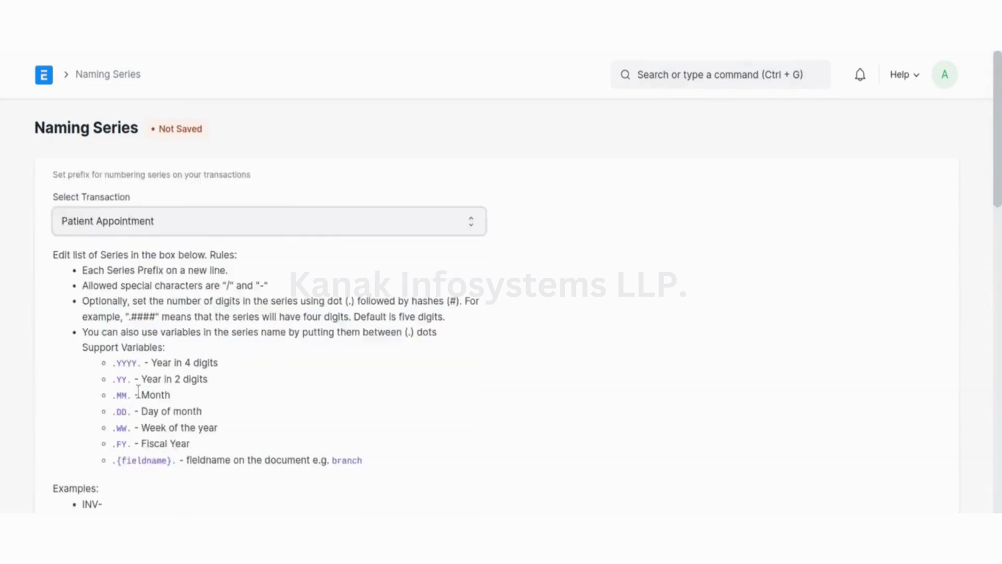
{"action": "scroll", "coordinate": [138, 391], "scroll_direction": "down", "scroll_amount": 5}
{"action": "scroll", "coordinate": [138, 391], "scroll_direction": "up", "scroll_amount": 1}
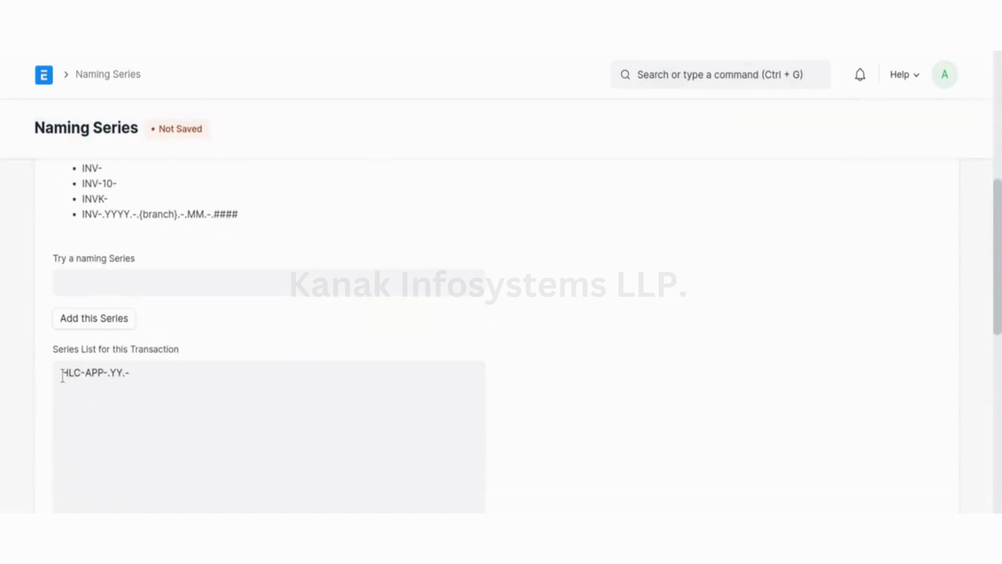
{"action": "left_click_drag", "start_coordinate": [61, 374], "coordinate": [179, 378]}
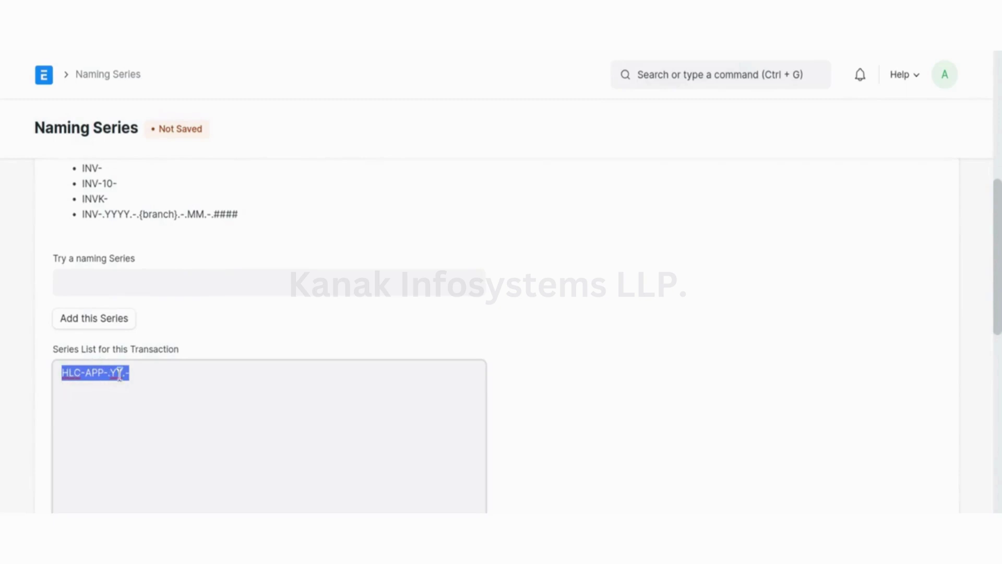
{"action": "scroll", "coordinate": [158, 397], "scroll_direction": "down", "scroll_amount": 2}
Step: Change the existing series line to HLC-APT-.YY.-.DD.-
{"action": "left_click", "coordinate": [158, 397]}
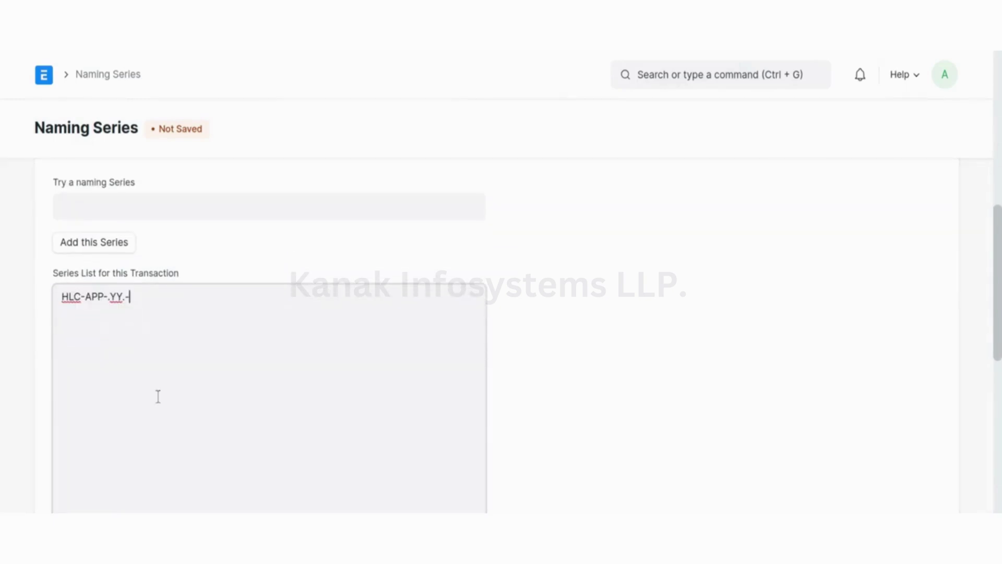
{"action": "key", "text": "Left"}
{"action": "key", "text": "Left"}
{"action": "key", "text": "Left"}
{"action": "key", "text": "BackSpace"}
{"action": "type", "text": "T"}
{"action": "key", "text": "Right"}
{"action": "key", "text": "Right"}
{"action": "key", "text": "Right"}
{"action": "key", "text": "Right"}
{"action": "type", "text": "."}
{"action": "type", "text": "DD."}
{"action": "type", "text": "-"}
Step: Add a second series line APT-.DD.-.MM.-.YYYY.- below it
{"action": "key", "text": "Return"}
{"action": "type", "text": "AP"}
{"action": "type", "text": "T-."}
{"action": "type", "text": "DD"}
{"action": "type", "text": "."}
{"action": "type", "text": "-."}
{"action": "type", "text": "MM."}
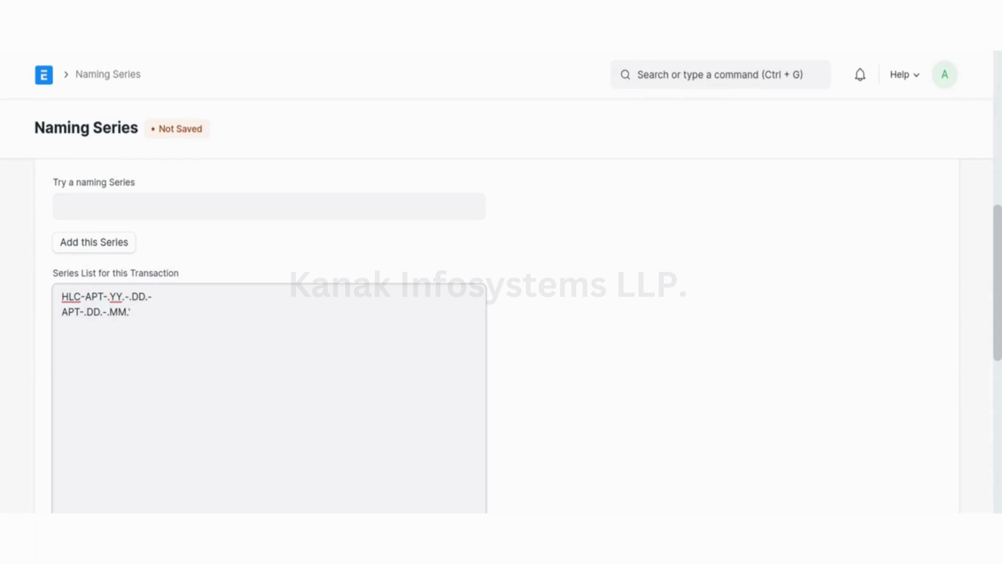
{"action": "type", "text": "-."}
{"action": "type", "text": "YYYY"}
{"action": "type", "text": ".-"}
{"action": "left_click_drag", "start_coordinate": [60, 296], "coordinate": [205, 298]}
{"action": "left_click", "coordinate": [266, 252]}
{"action": "scroll", "coordinate": [266, 253], "scroll_direction": "down", "scroll_amount": 1}
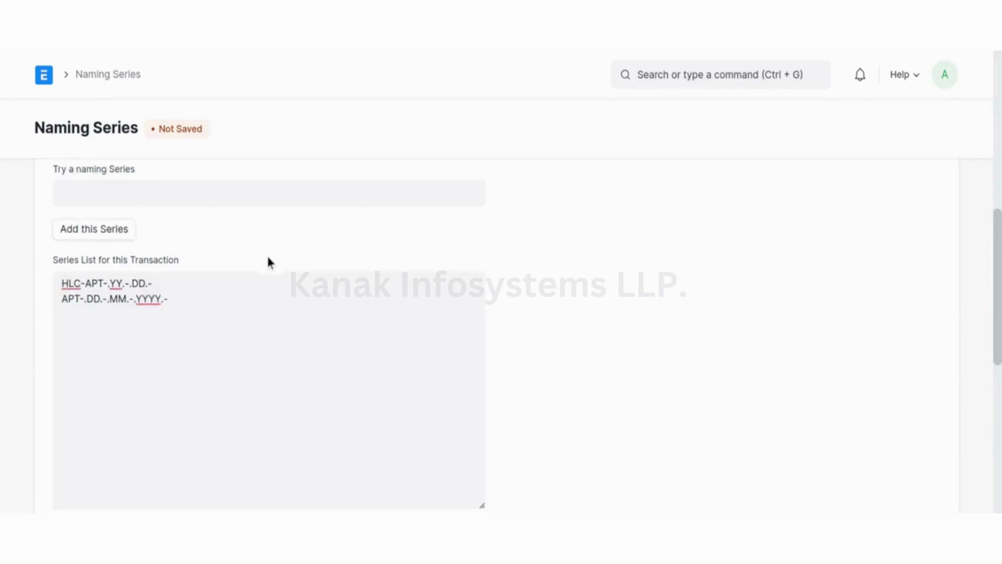
Step: Enable 'User must always select', update the series, and dismiss the 'Series Updated' message
{"action": "scroll", "coordinate": [266, 252], "scroll_direction": "down", "scroll_amount": 5}
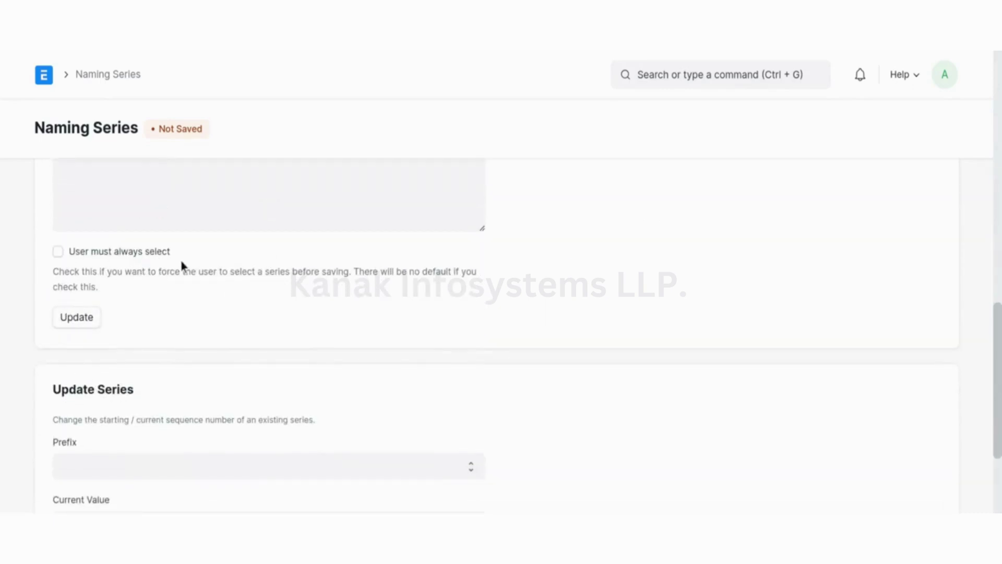
{"action": "left_click", "coordinate": [57, 252]}
{"action": "left_click", "coordinate": [79, 318]}
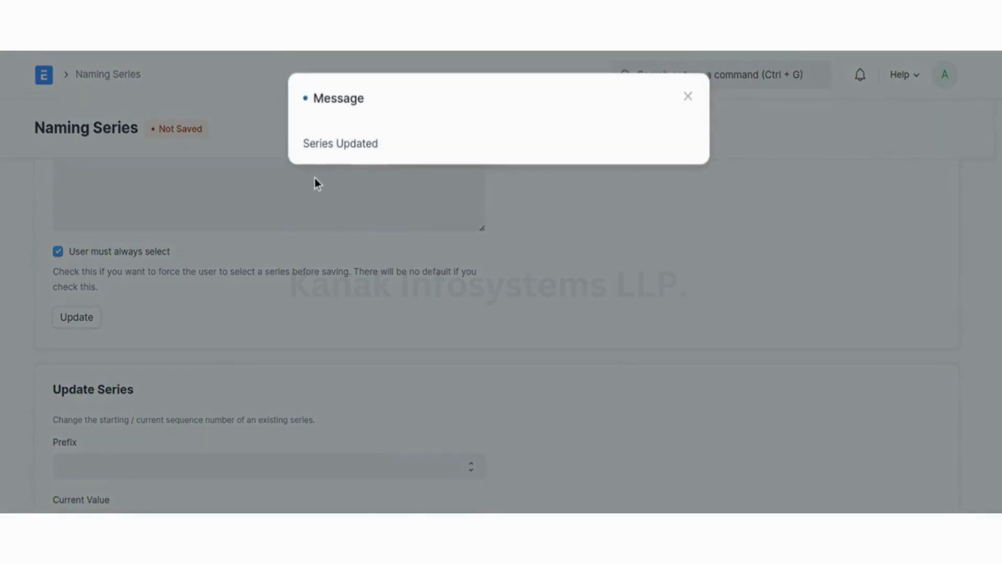
{"action": "left_click_drag", "start_coordinate": [289, 151], "coordinate": [416, 156]}
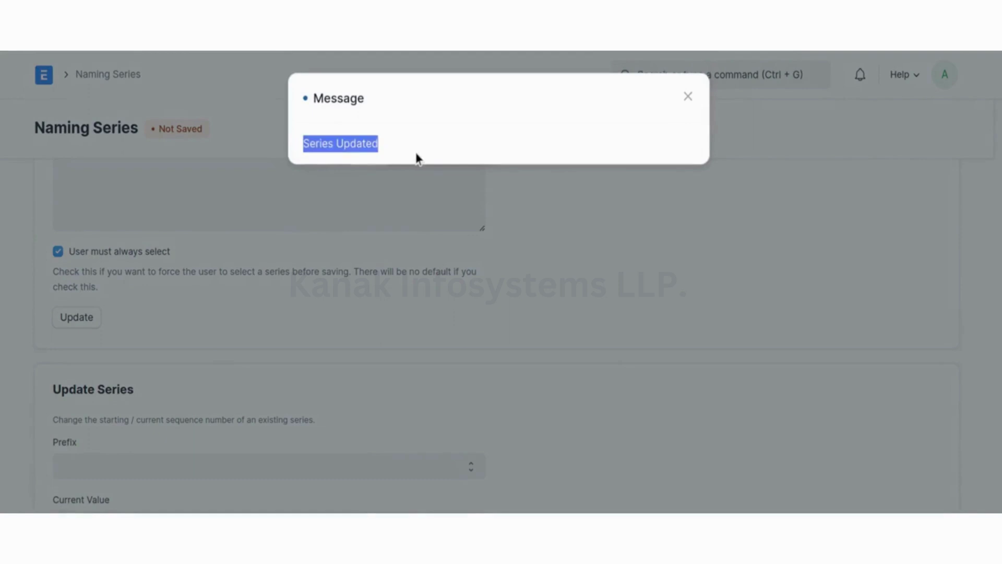
{"action": "left_click", "coordinate": [416, 156]}
{"action": "left_click", "coordinate": [688, 98]}
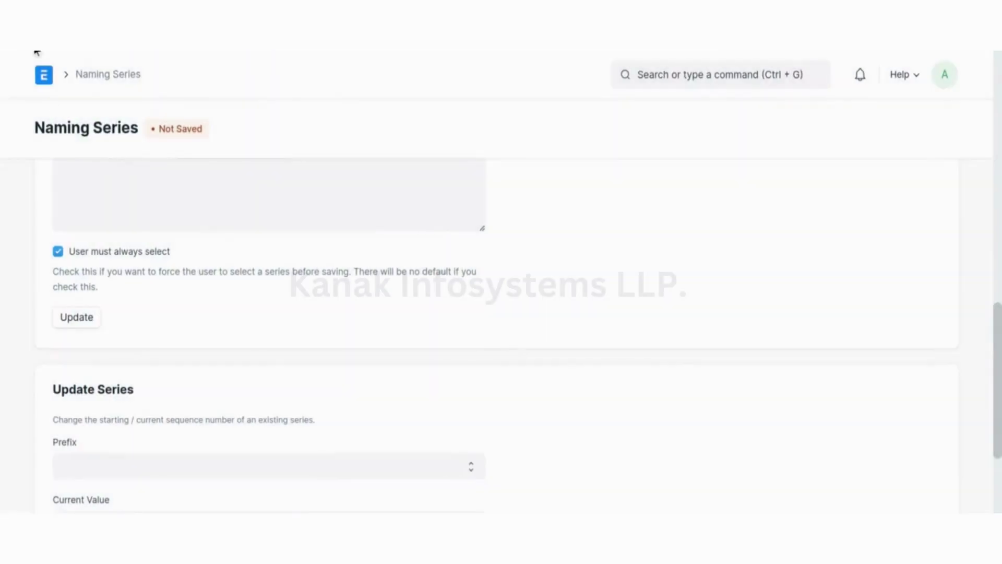
Step: Reload the page and search 'patient appo' to reach the Patient Appointment list
{"action": "key", "text": "ctrl+r"}
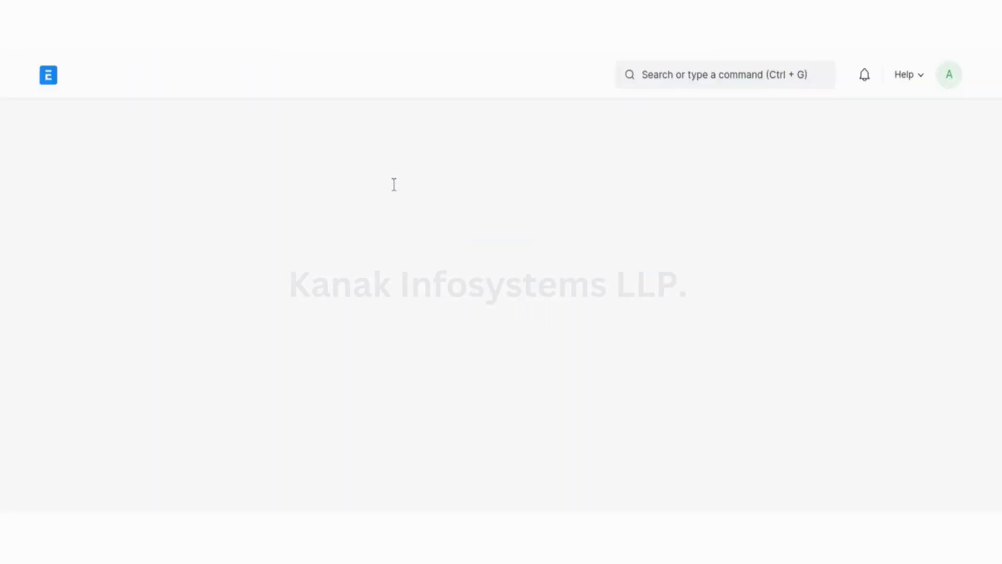
{"action": "left_click", "coordinate": [720, 78]}
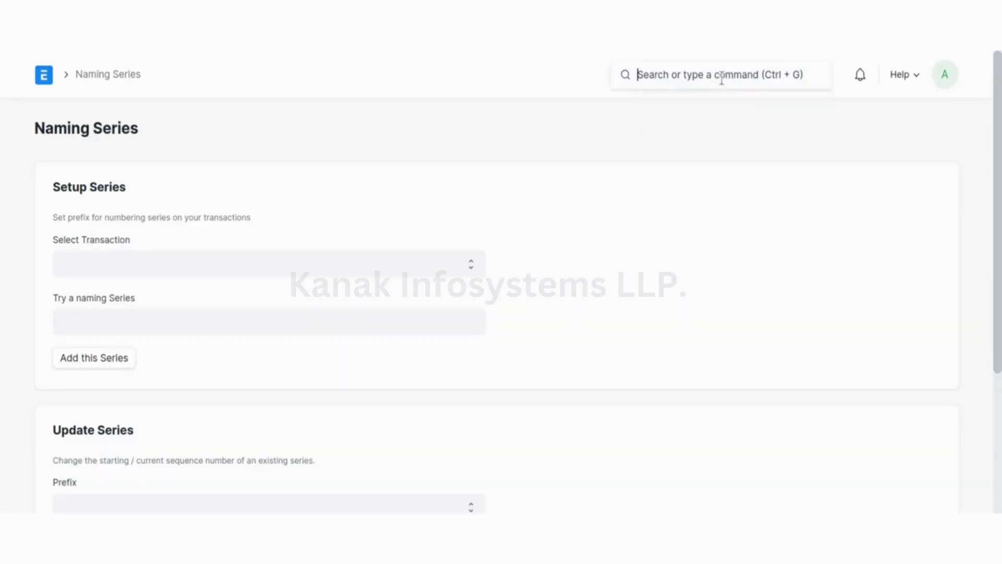
{"action": "type", "text": "pat"}
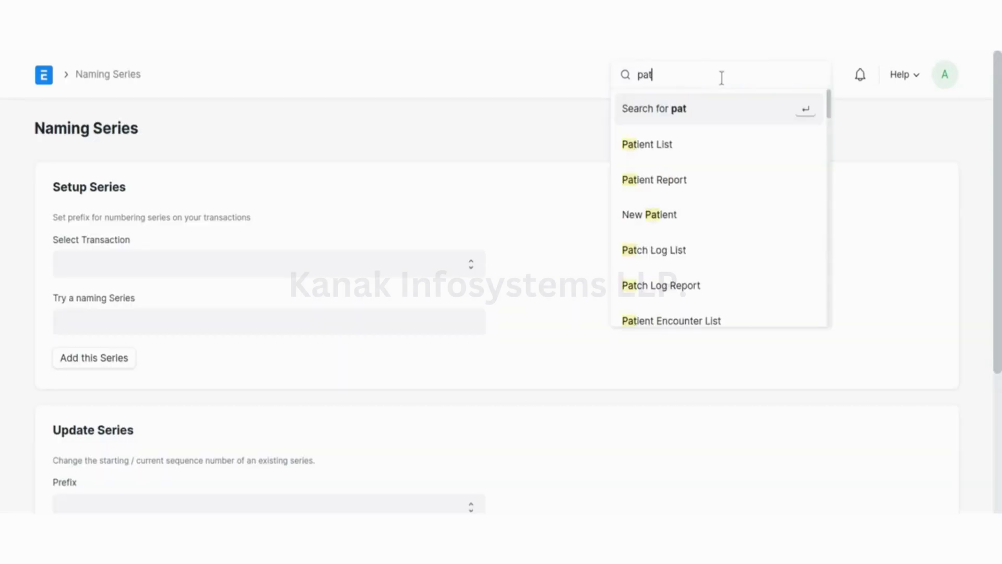
{"action": "type", "text": "ient appo"}
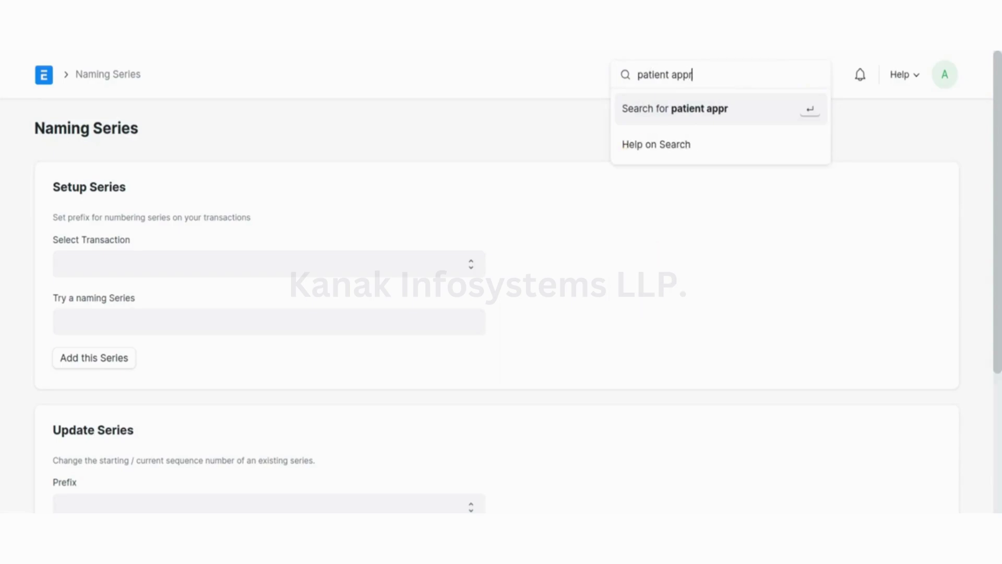
{"action": "key", "text": "BackSpace"}
{"action": "key", "text": "Return"}
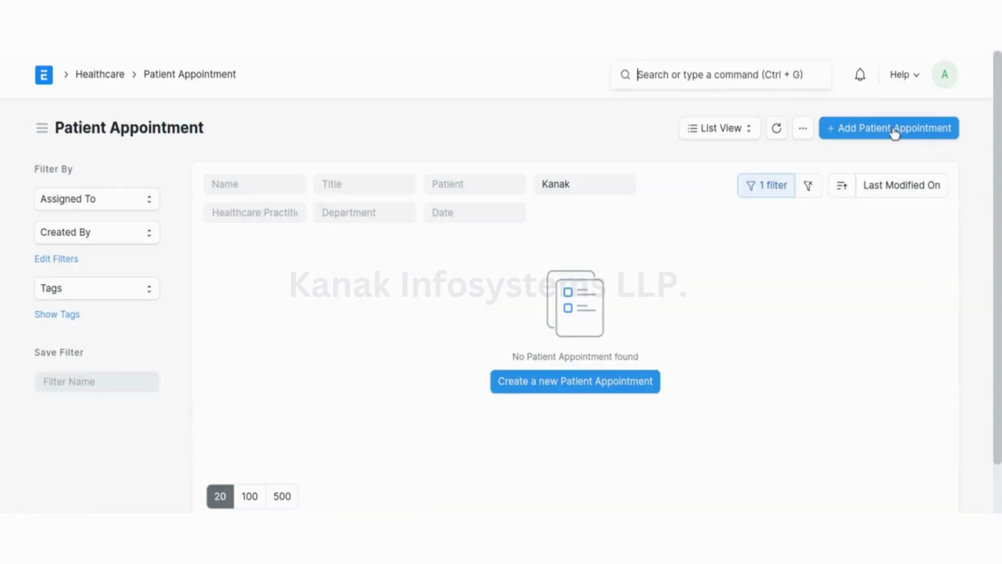
Step: Start a new appointment for Patient 1 with practitioner DR. Ranjeet
{"action": "left_click", "coordinate": [894, 131]}
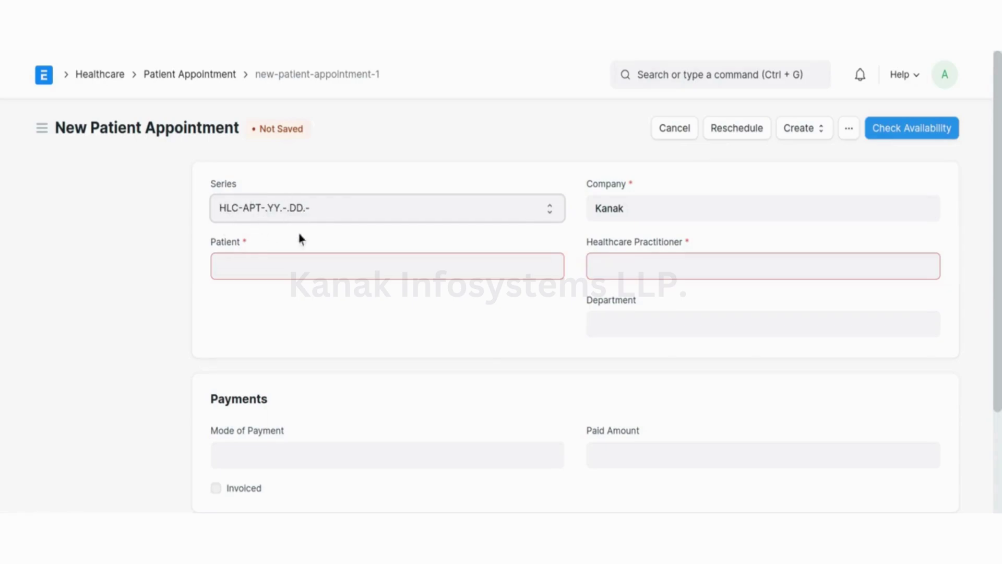
{"action": "left_click", "coordinate": [275, 266]}
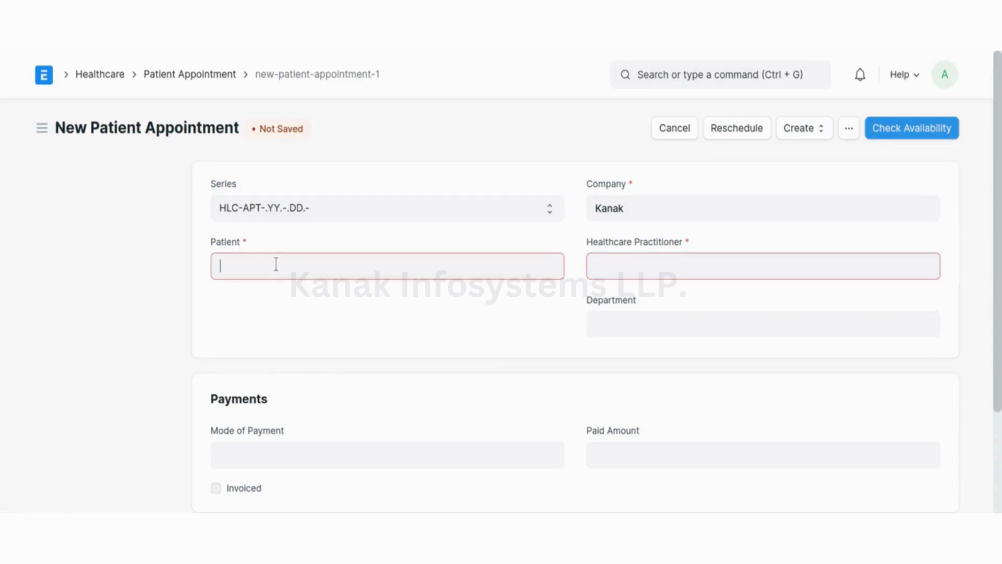
{"action": "left_click", "coordinate": [277, 302]}
{"action": "left_click", "coordinate": [666, 268]}
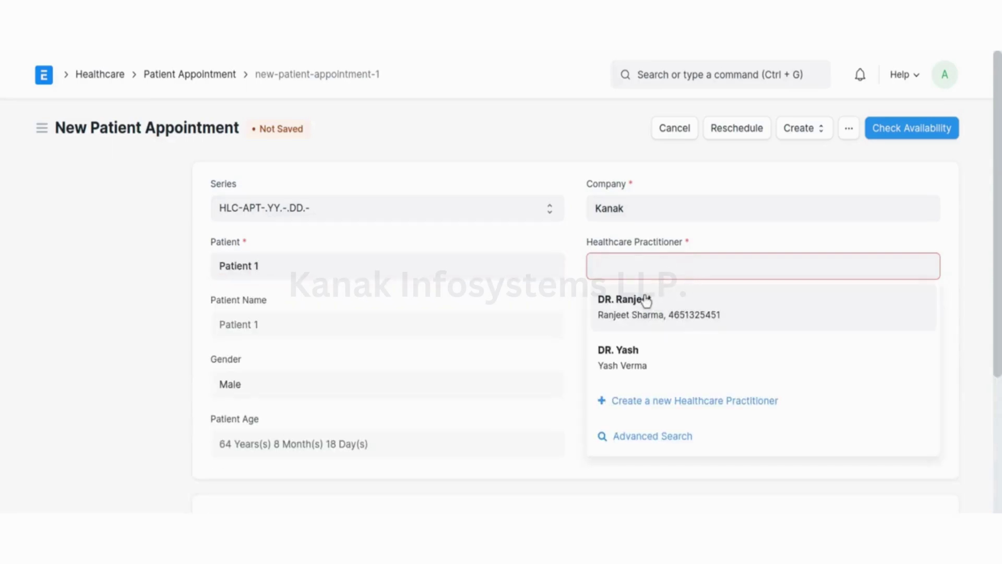
{"action": "left_click", "coordinate": [646, 301]}
Step: Set the Appointment Type to consultancy
{"action": "scroll", "coordinate": [430, 424], "scroll_direction": "down", "scroll_amount": 5}
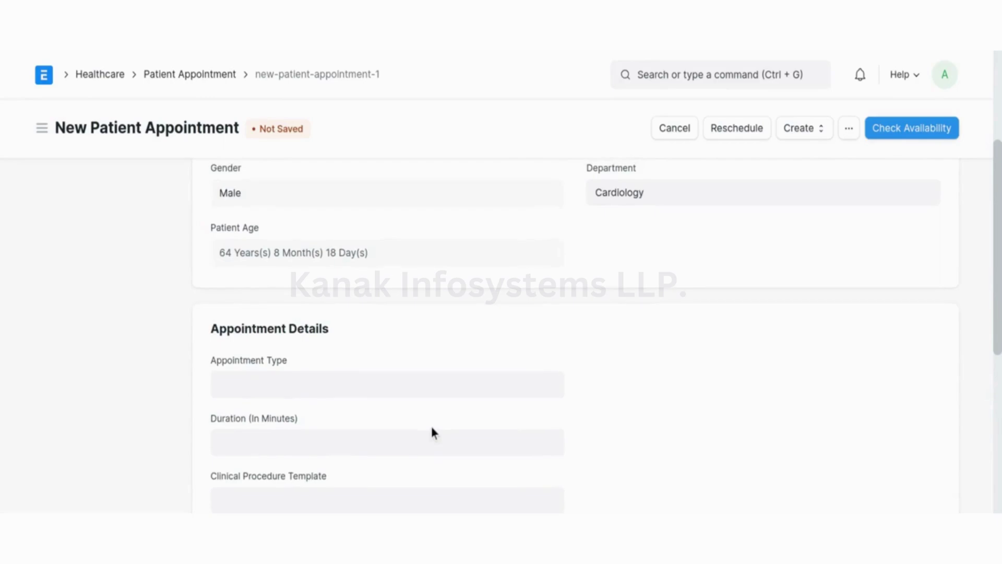
{"action": "scroll", "coordinate": [365, 391], "scroll_direction": "up", "scroll_amount": 1}
{"action": "left_click", "coordinate": [284, 358]}
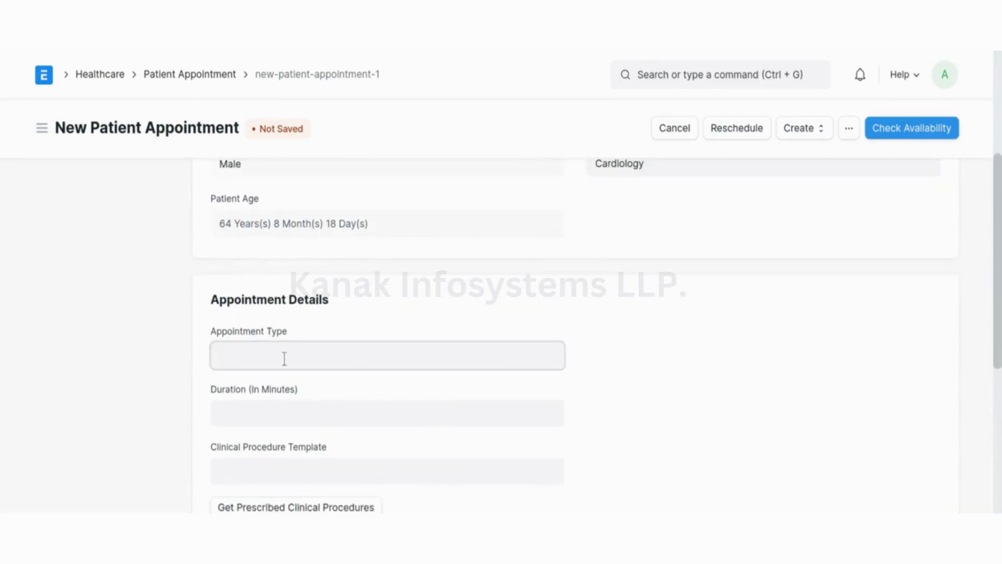
{"action": "left_click", "coordinate": [294, 388]}
{"action": "scroll", "coordinate": [613, 308], "scroll_direction": "up", "scroll_amount": 5}
Step: Book the 9:45 slot on 25-10-2023 via Check Availability
{"action": "left_click", "coordinate": [917, 134]}
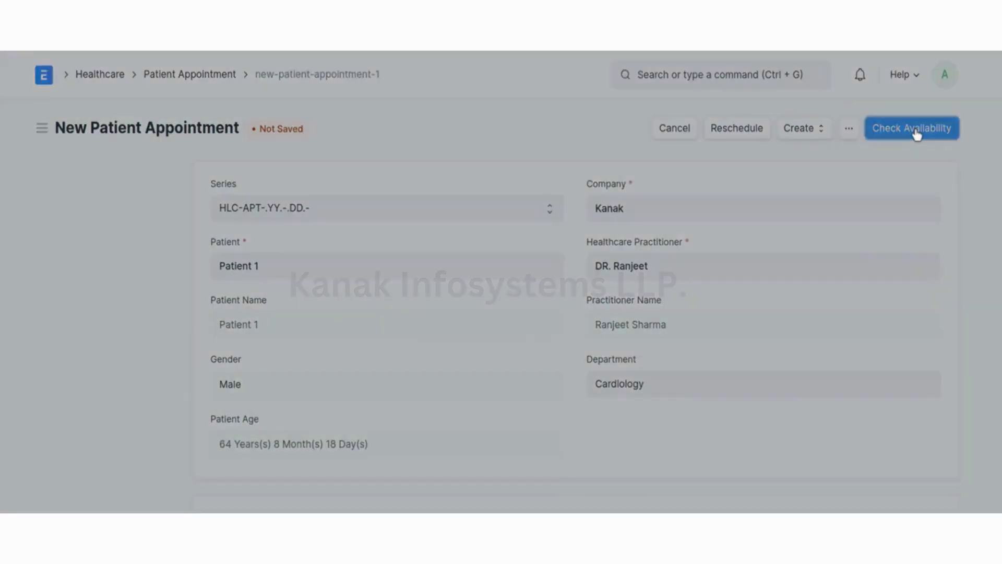
{"action": "left_click", "coordinate": [590, 168]}
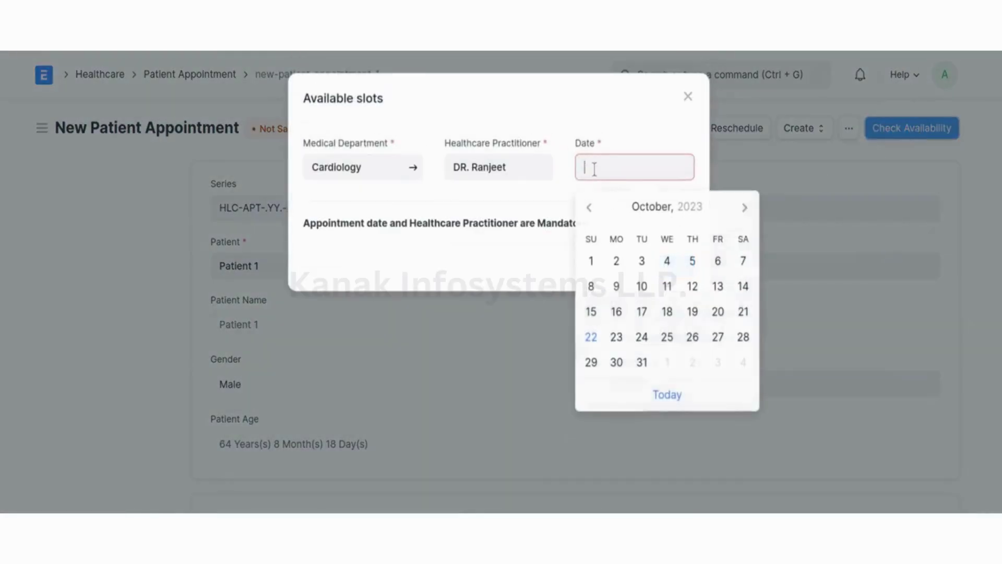
{"action": "left_click", "coordinate": [664, 340]}
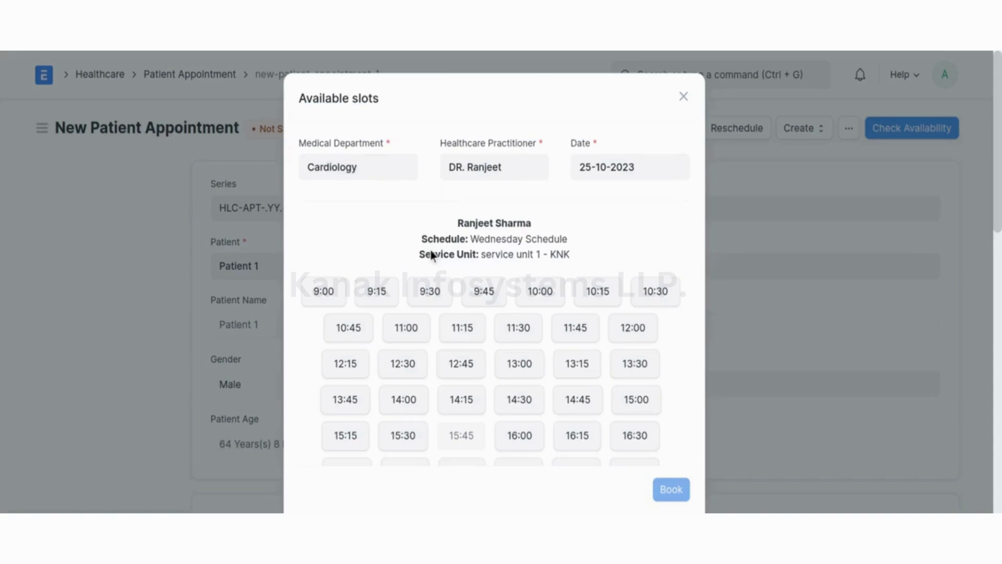
{"action": "scroll", "coordinate": [405, 398], "scroll_direction": "down", "scroll_amount": 10}
{"action": "scroll", "coordinate": [405, 398], "scroll_direction": "down", "scroll_amount": 5}
{"action": "scroll", "coordinate": [405, 398], "scroll_direction": "down", "scroll_amount": 1}
{"action": "scroll", "coordinate": [405, 397], "scroll_direction": "down", "scroll_amount": 2}
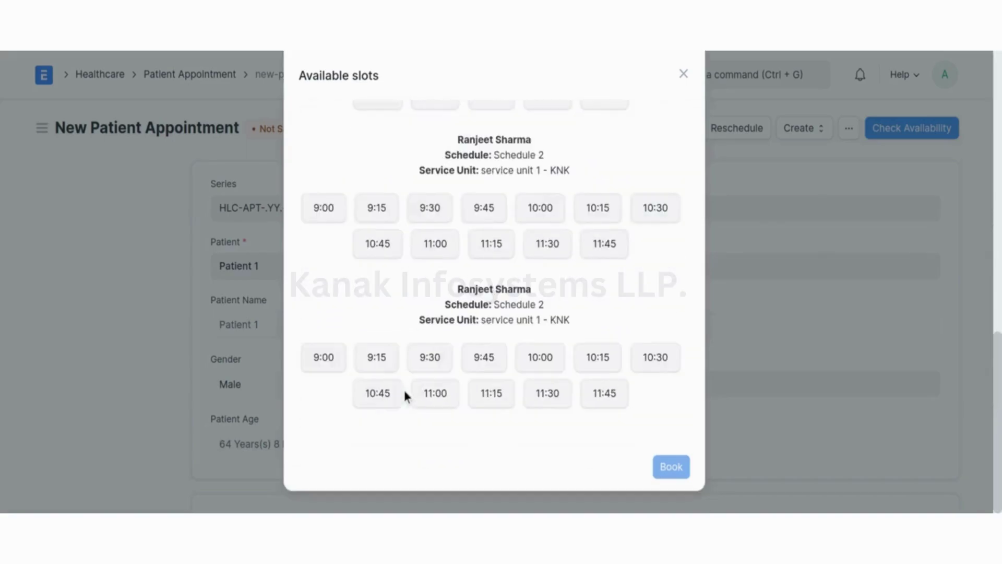
{"action": "left_click", "coordinate": [489, 213]}
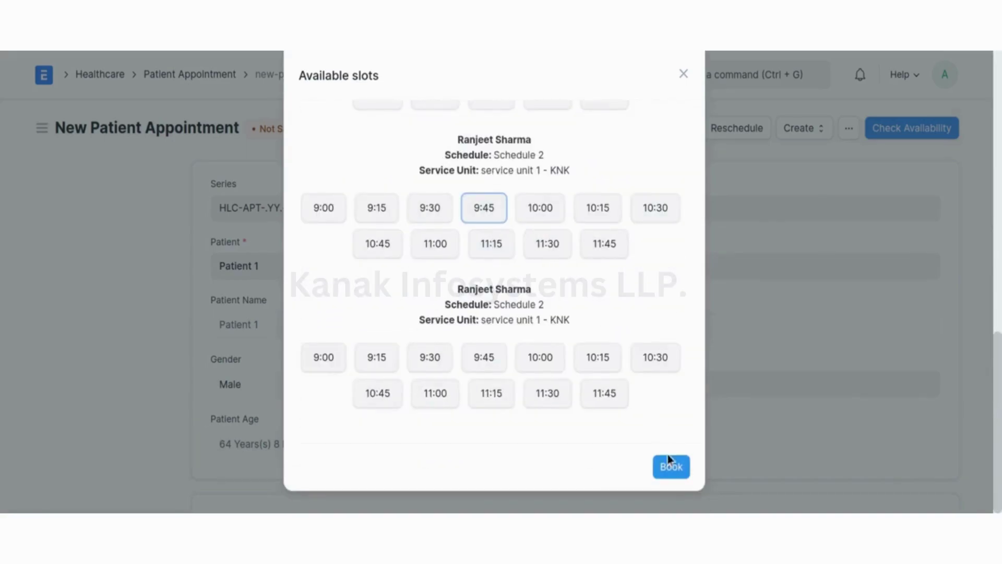
{"action": "left_click", "coordinate": [671, 468]}
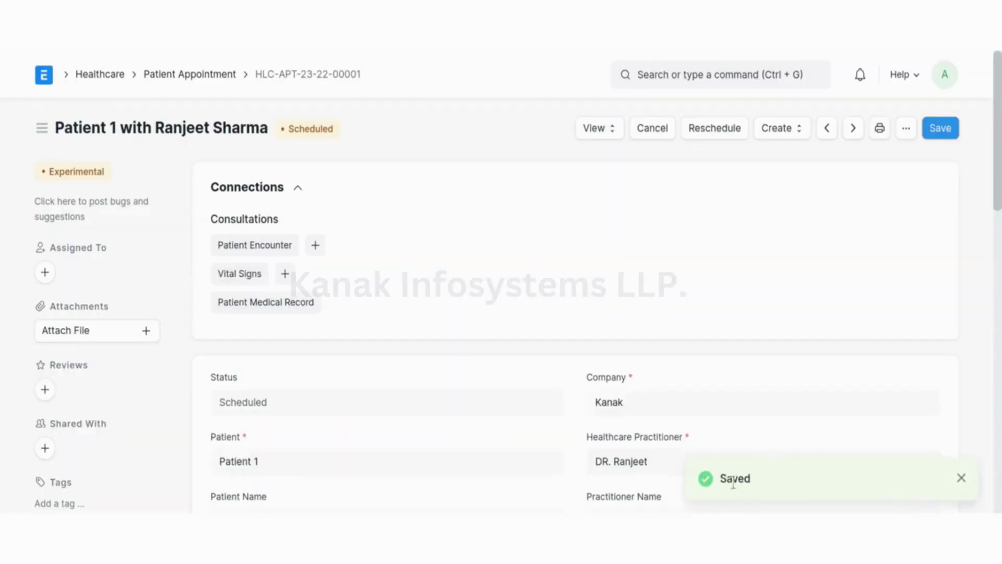
Step: Check the saved ID HLC-APT-23-22-00001 and return to the Patient Appointment list
{"action": "left_click_drag", "start_coordinate": [255, 74], "coordinate": [368, 72]}
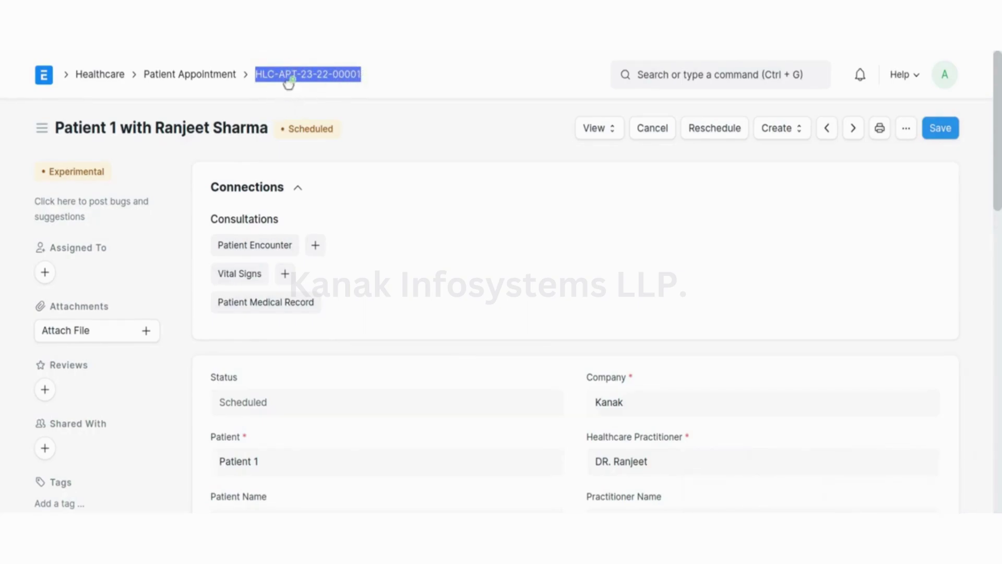
{"action": "left_click", "coordinate": [431, 126]}
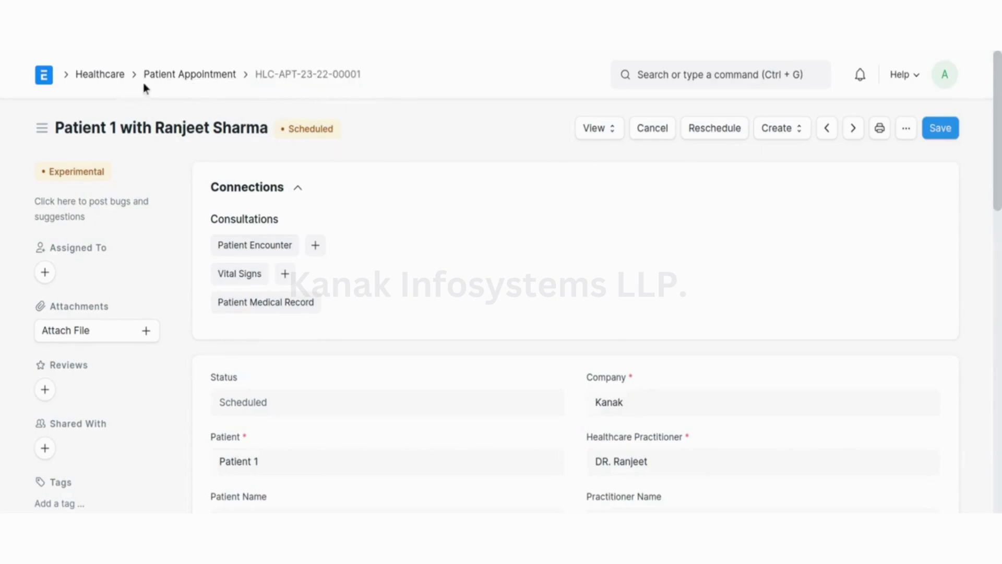
{"action": "left_click", "coordinate": [170, 80]}
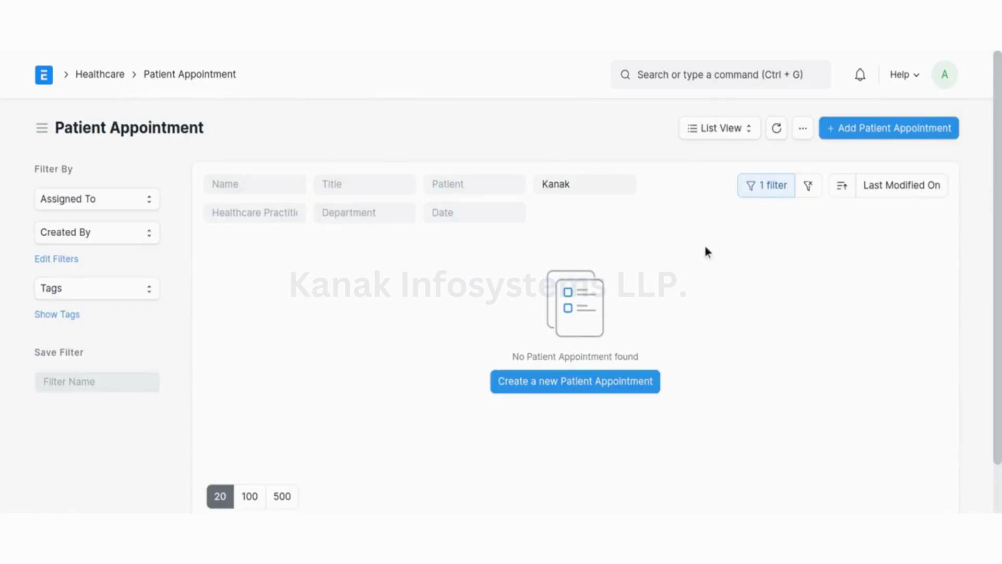
Step: Start a new appointment for Patient 1 using series APT-.DD.-.MM.-.YYYY.-
{"action": "left_click", "coordinate": [901, 128]}
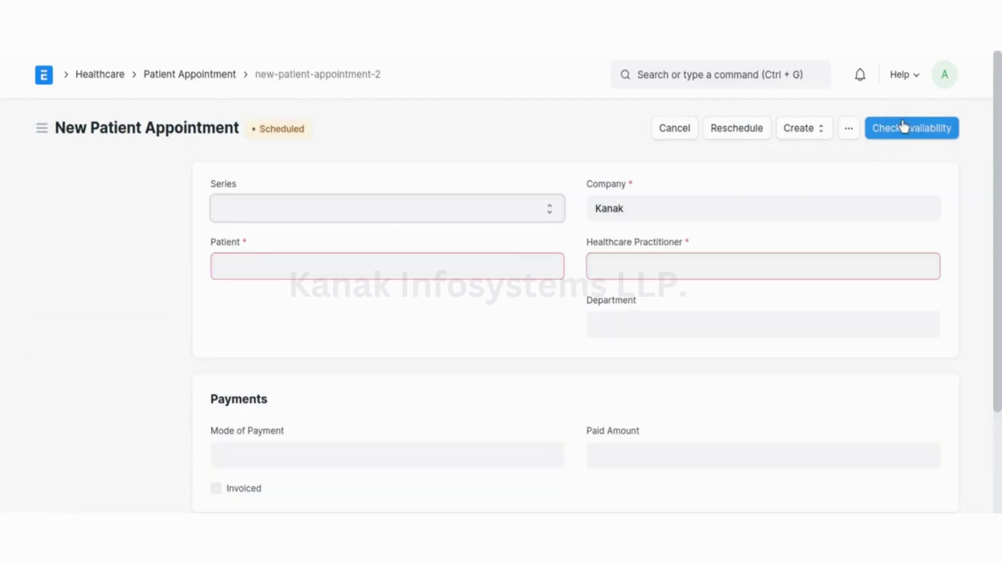
{"action": "left_click", "coordinate": [248, 274]}
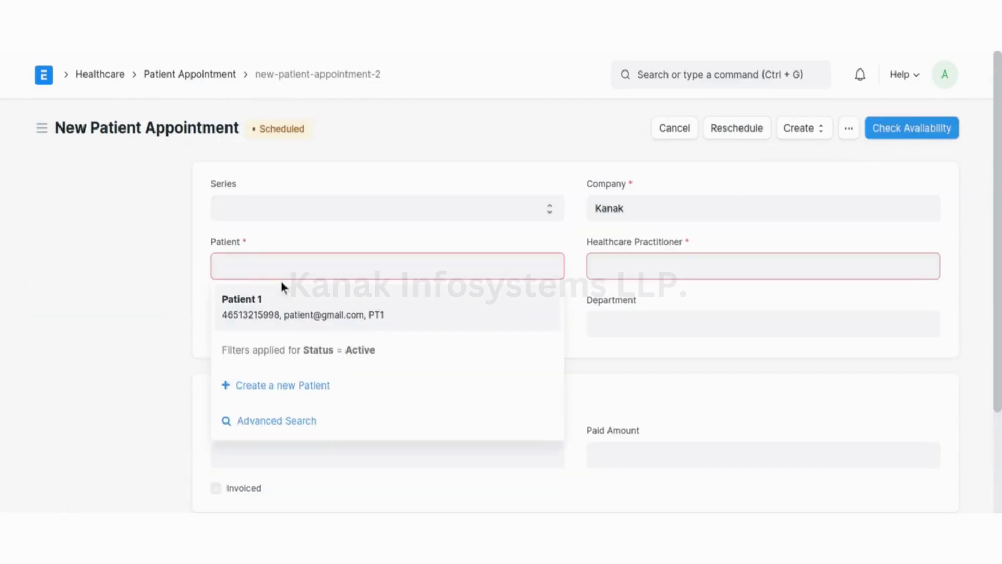
{"action": "left_click", "coordinate": [268, 313]}
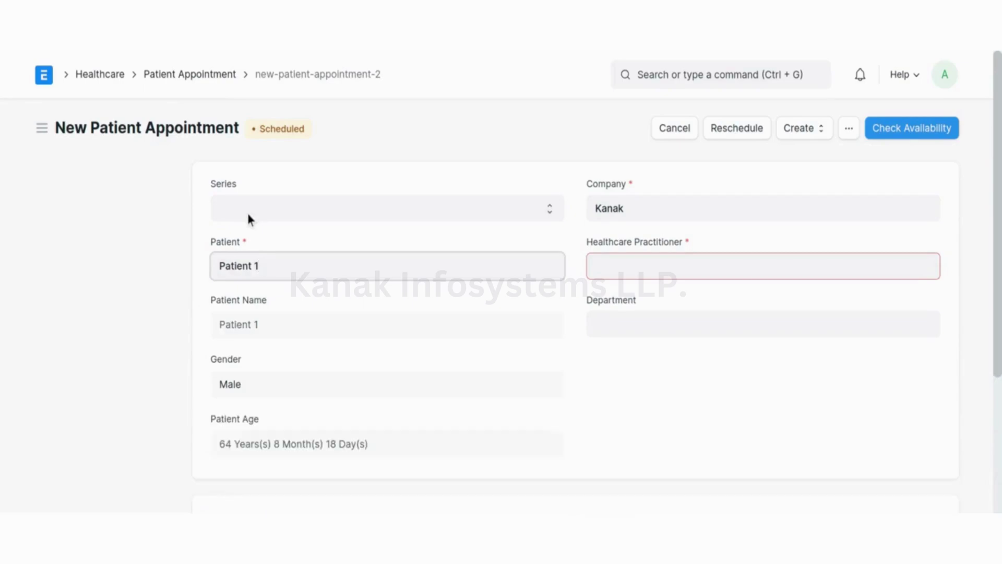
{"action": "left_click", "coordinate": [249, 215]}
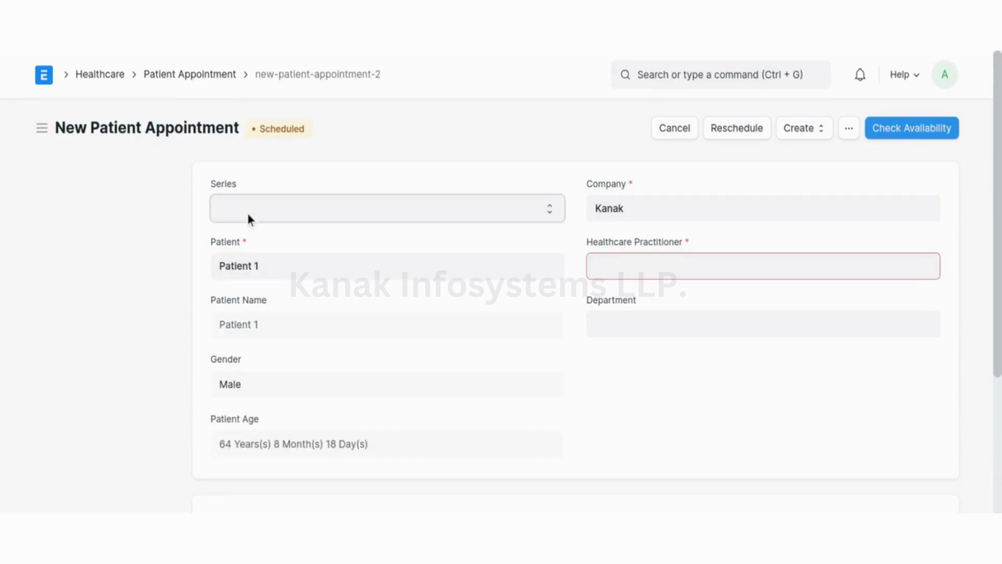
{"action": "left_click", "coordinate": [249, 234]}
Step: Assign DR. Ranjeet as practitioner and set the Appointment Type to consultancy
{"action": "left_click", "coordinate": [663, 273]}
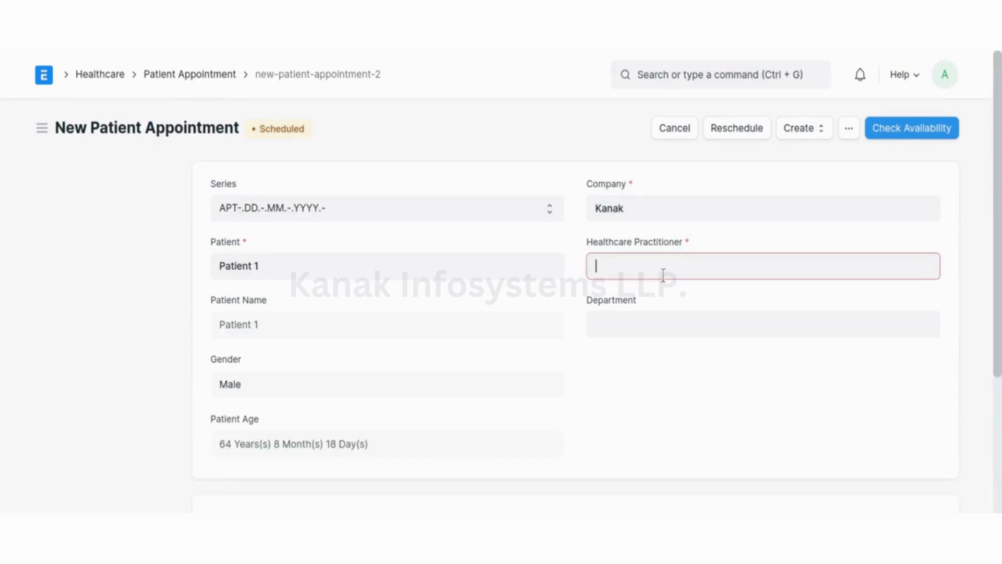
{"action": "left_click", "coordinate": [663, 305]}
{"action": "scroll", "coordinate": [480, 383], "scroll_direction": "down", "scroll_amount": 5}
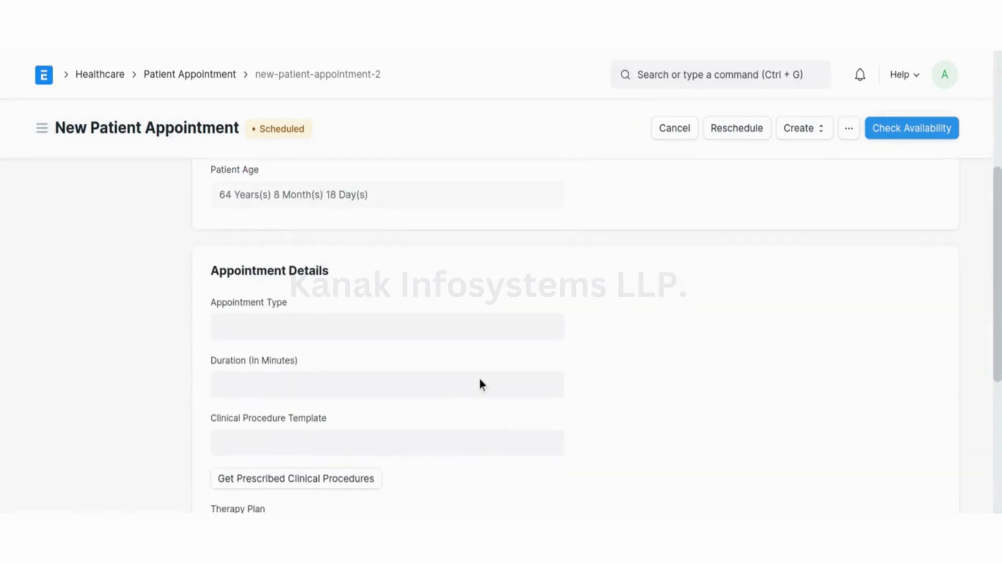
{"action": "left_click", "coordinate": [291, 322]}
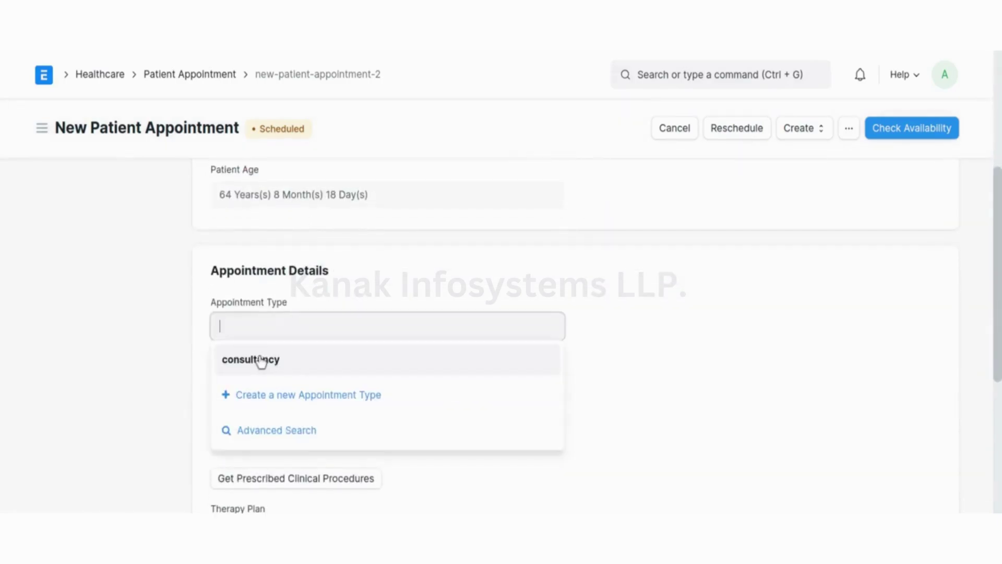
{"action": "left_click", "coordinate": [264, 358]}
{"action": "scroll", "coordinate": [730, 279], "scroll_direction": "up", "scroll_amount": 5}
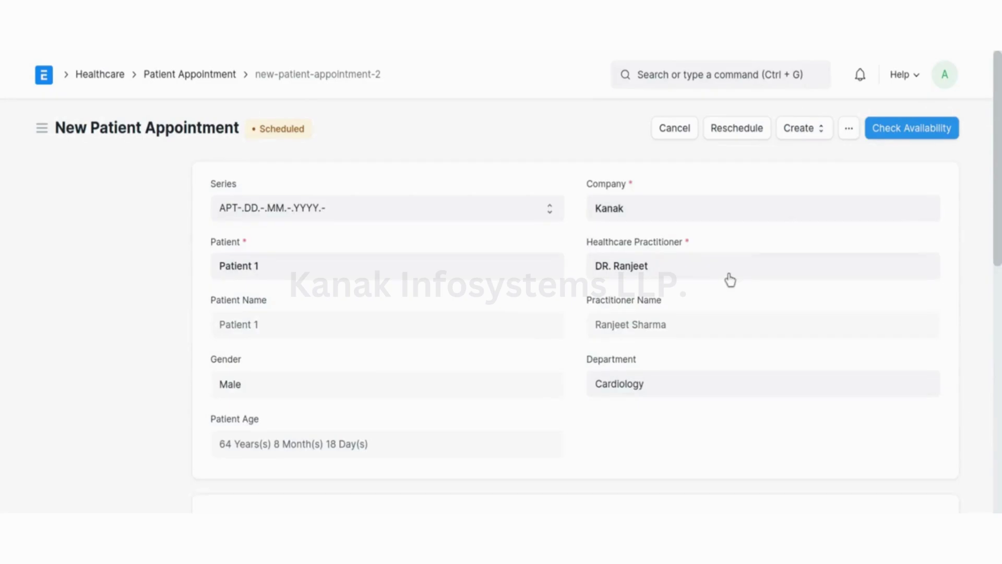
{"action": "left_click", "coordinate": [910, 131]}
{"action": "left_click", "coordinate": [595, 165]}
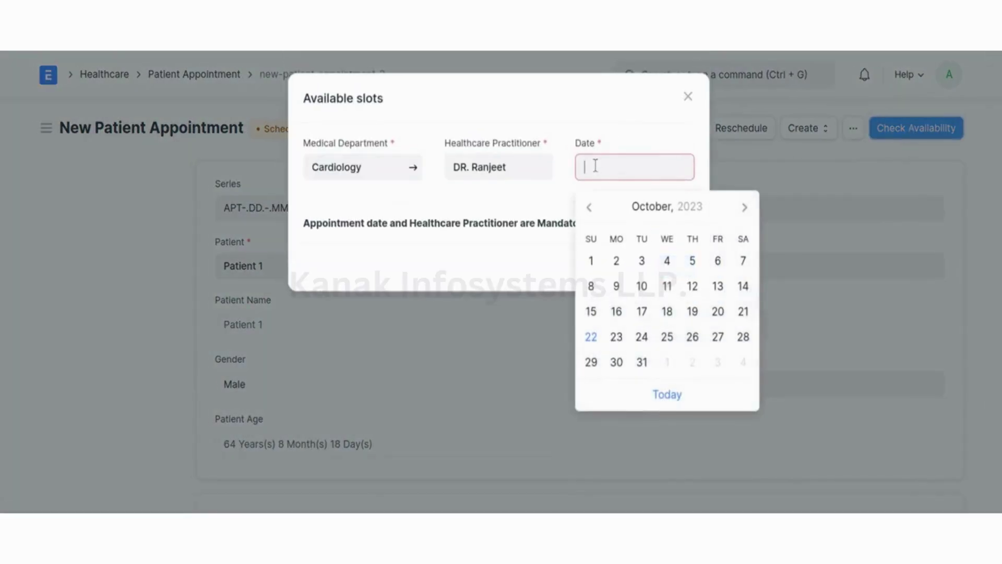
{"action": "left_click", "coordinate": [716, 336]}
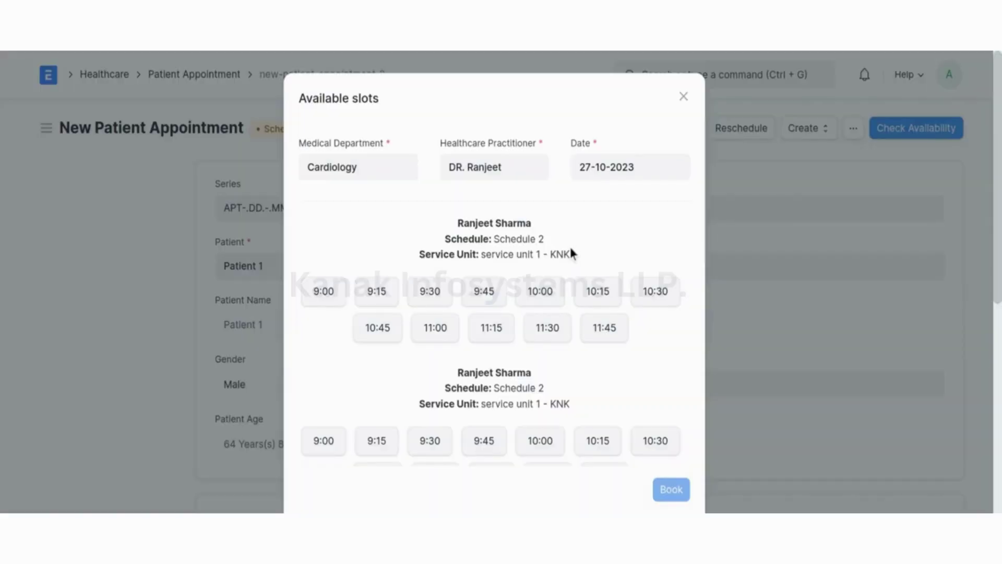
{"action": "left_click", "coordinate": [485, 339]}
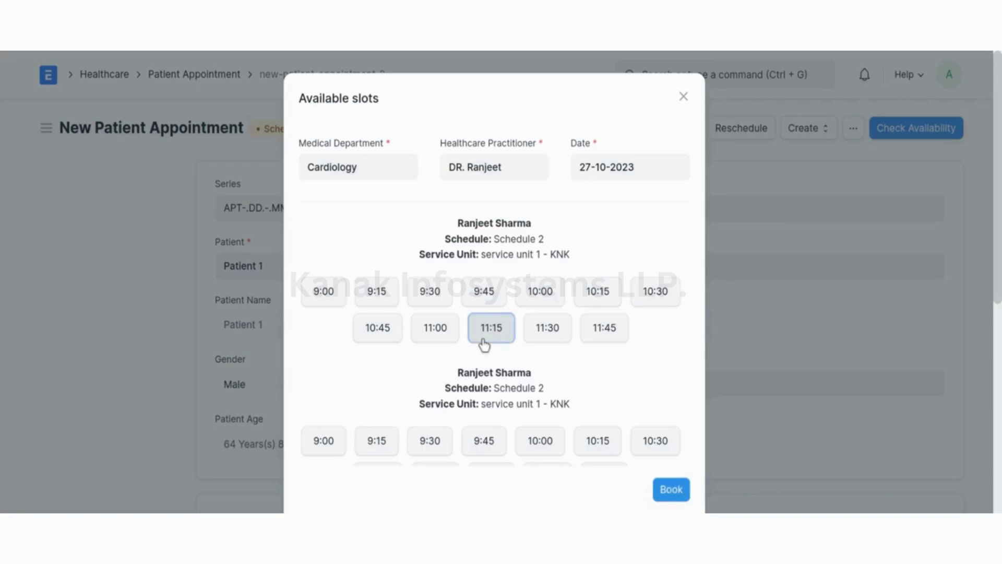
{"action": "left_click", "coordinate": [670, 489]}
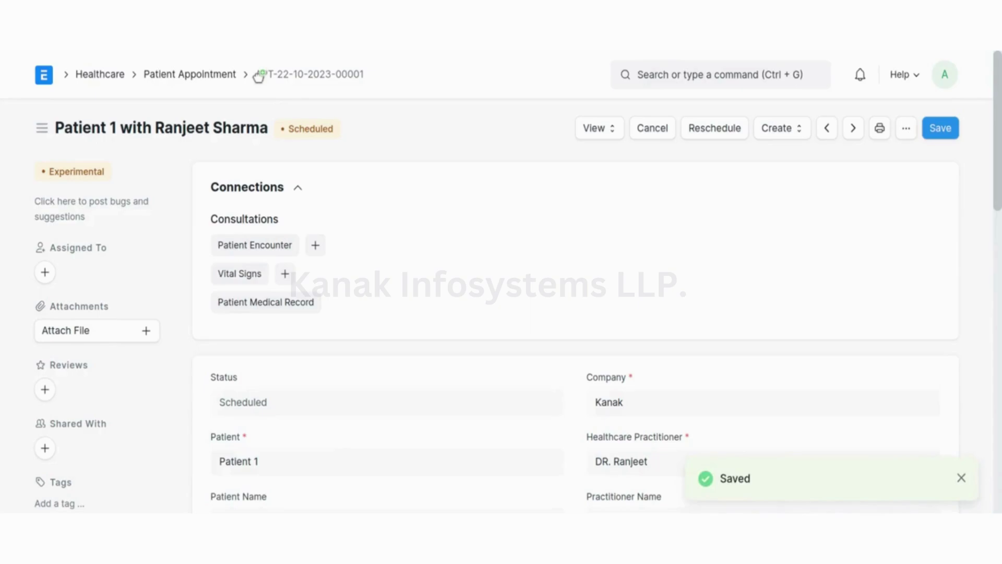
{"action": "left_click_drag", "start_coordinate": [258, 77], "coordinate": [376, 74]}
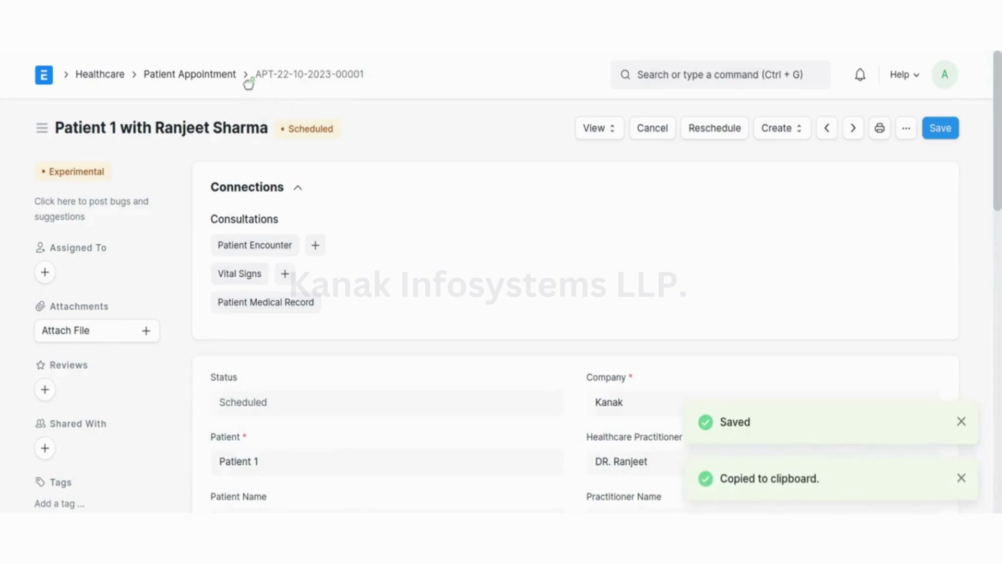
{"action": "left_click_drag", "start_coordinate": [255, 77], "coordinate": [378, 78]}
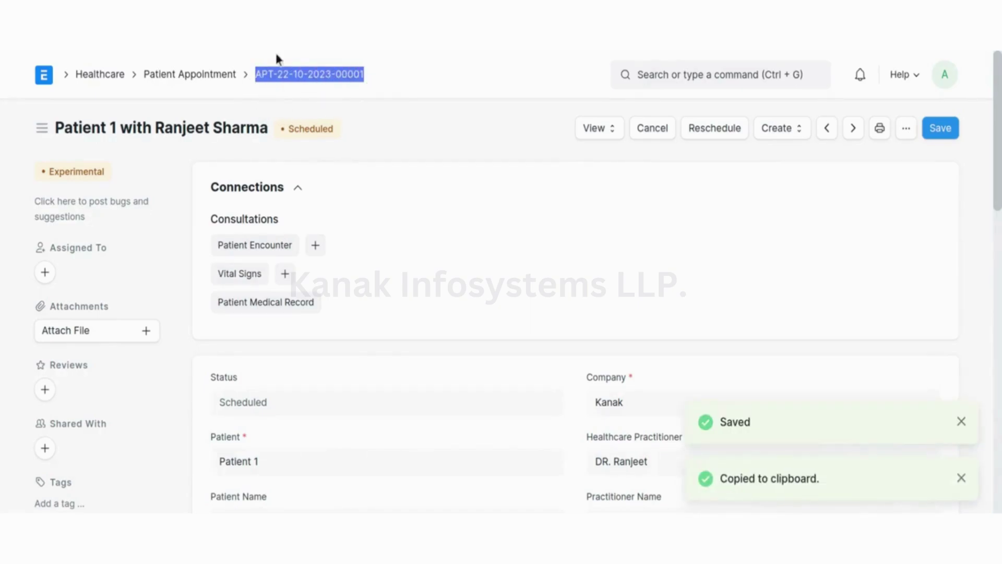